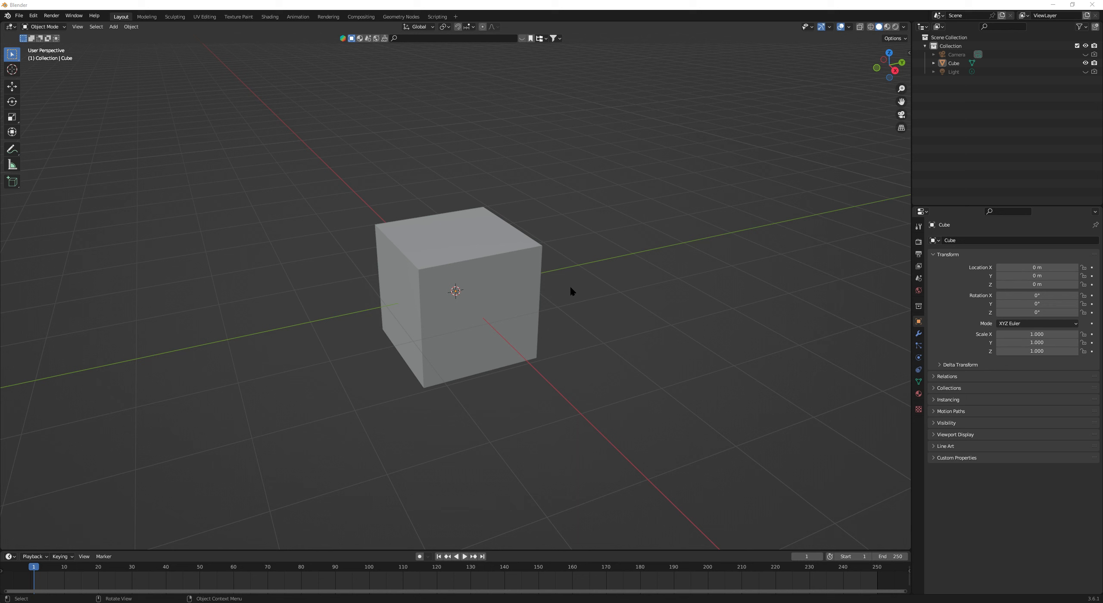
Select the cube's top face in Edit Mode and bevel its surrounding edges with the Bevel tool to a width of about 0.425 m
{"action": "left_click", "coordinate": [488, 233]}
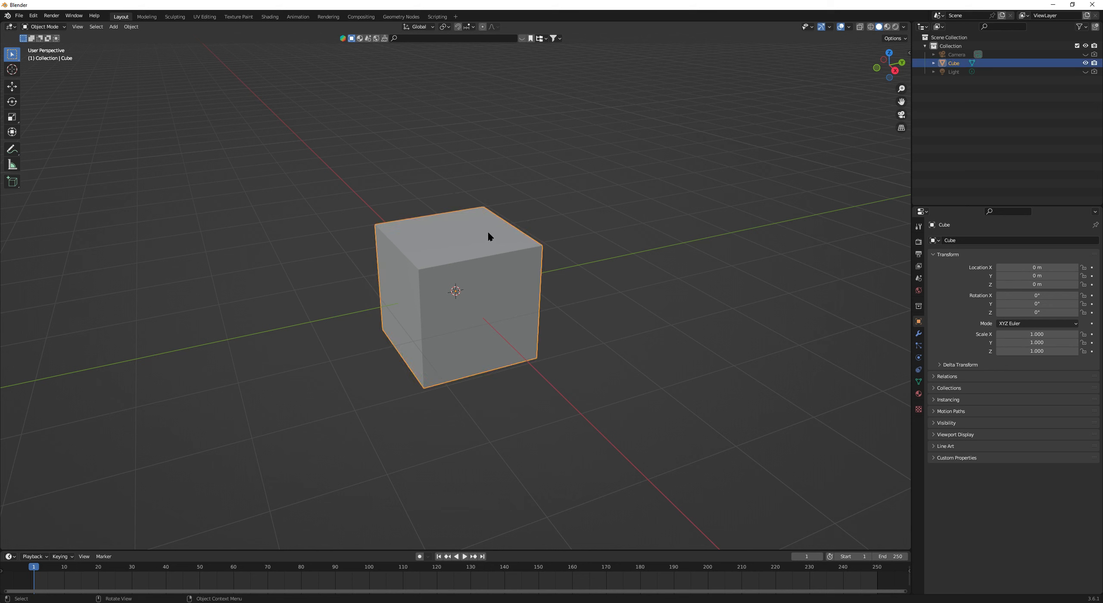
{"action": "key", "text": "Tab"}
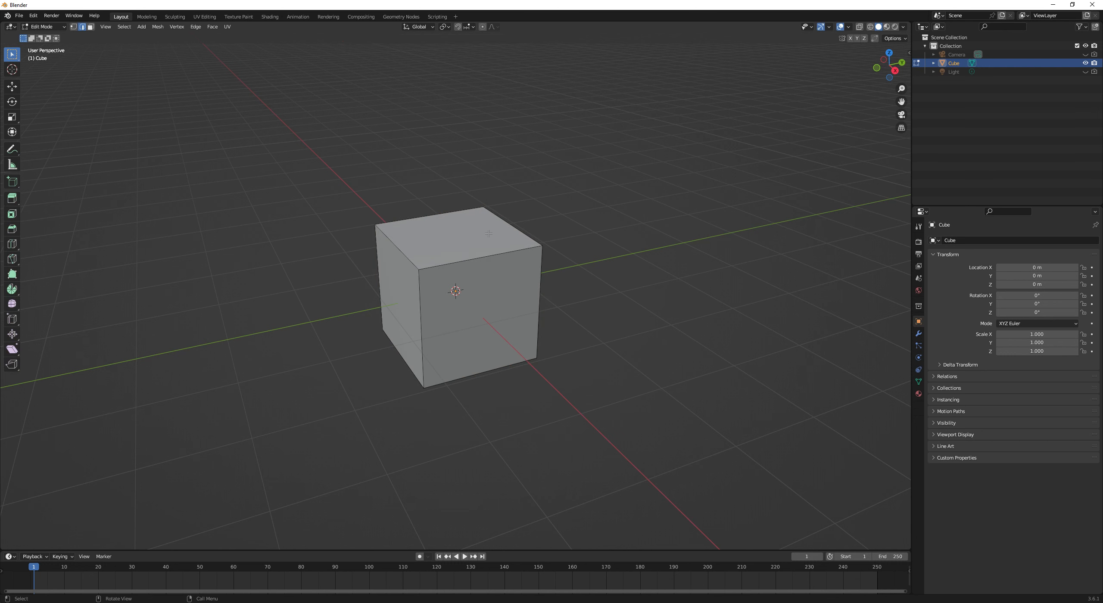
{"action": "key", "text": "3"}
{"action": "left_click", "coordinate": [498, 239]}
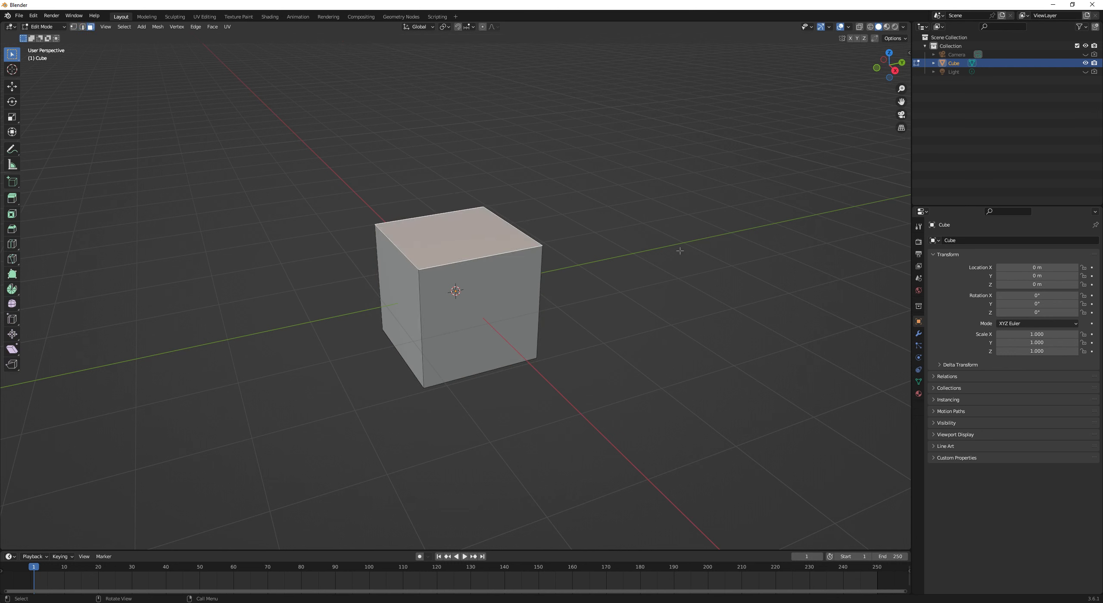
{"action": "left_click", "coordinate": [18, 233]}
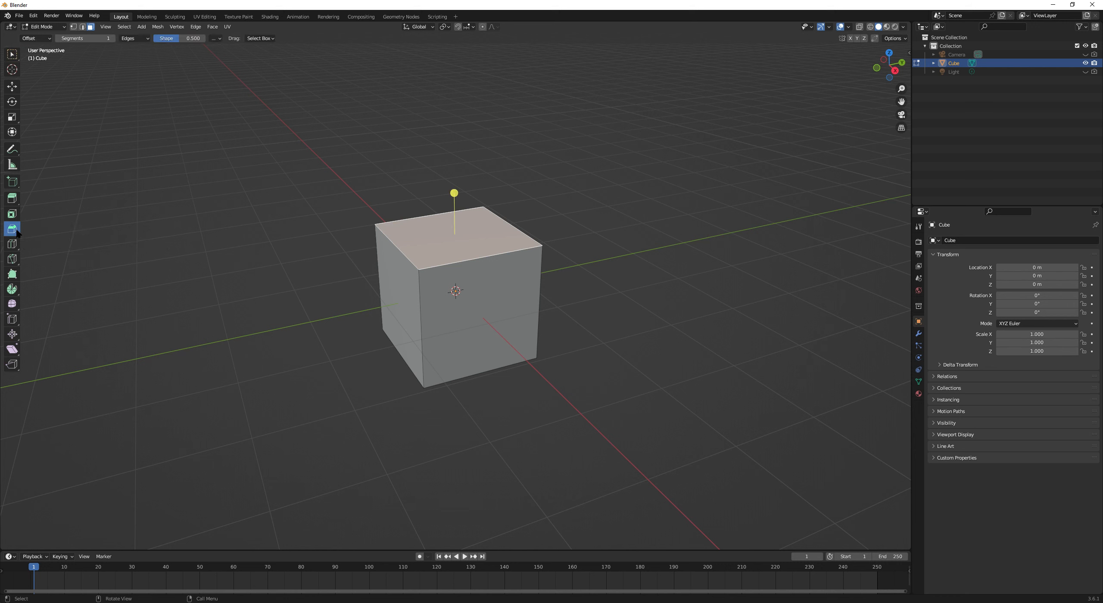
{"action": "left_click_drag", "start_coordinate": [452, 193], "coordinate": [456, 170]}
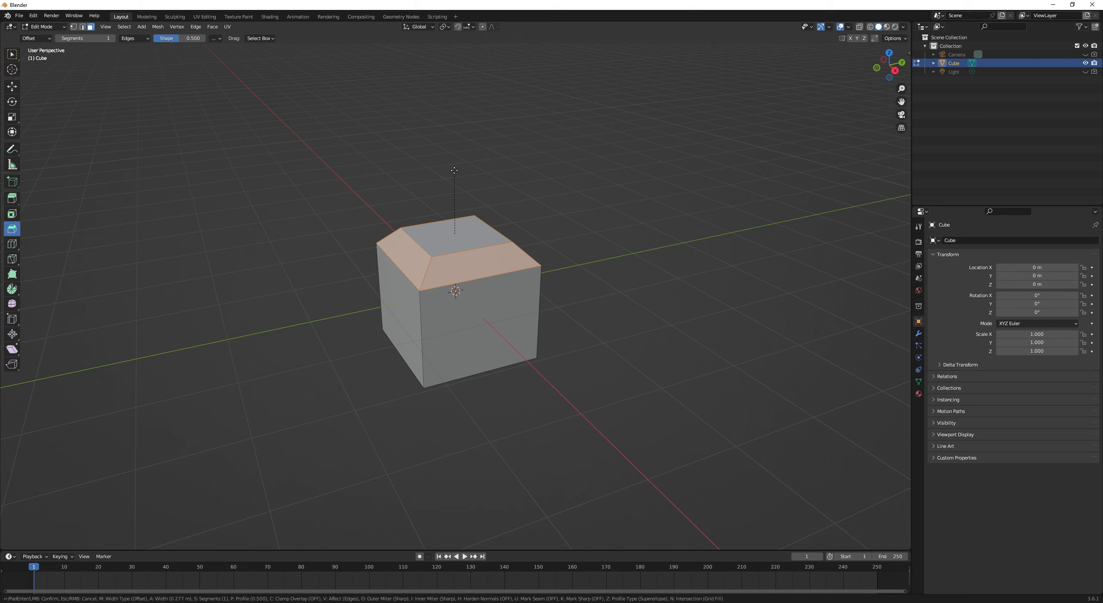
{"action": "left_click_drag", "start_coordinate": [454, 170], "coordinate": [454, 170]}
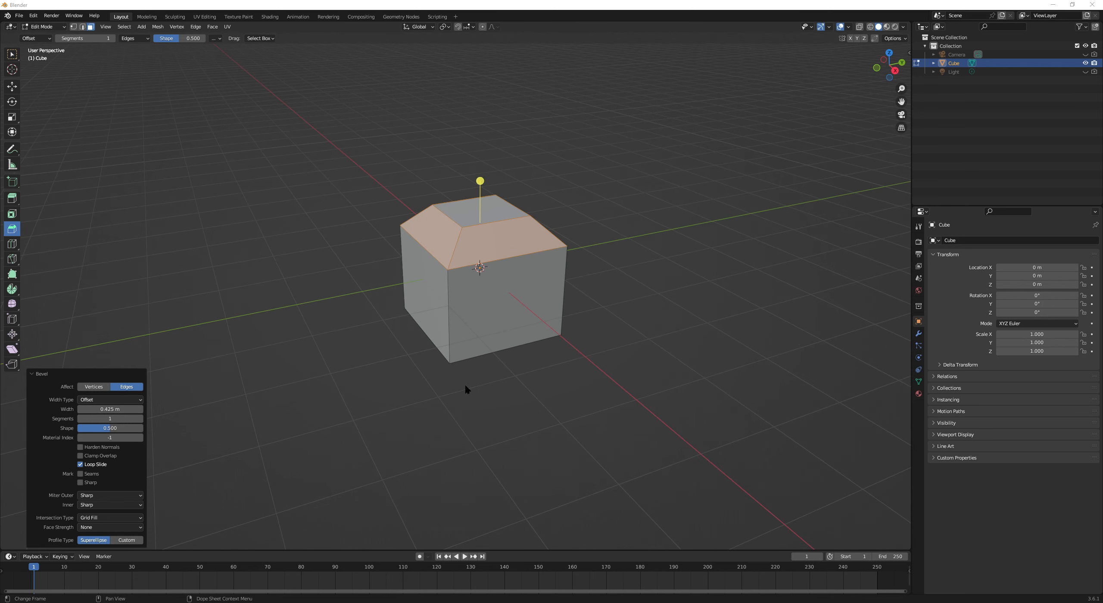
Try the bevel on vertices and return it to affecting edges
{"action": "left_click", "coordinate": [88, 386]}
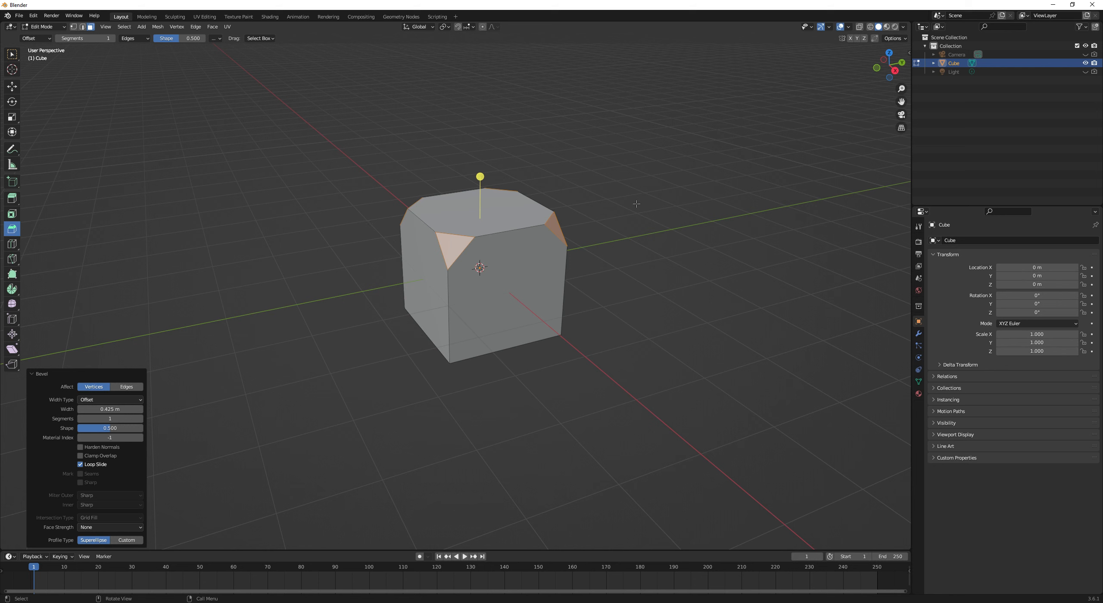
{"action": "left_click", "coordinate": [129, 387]}
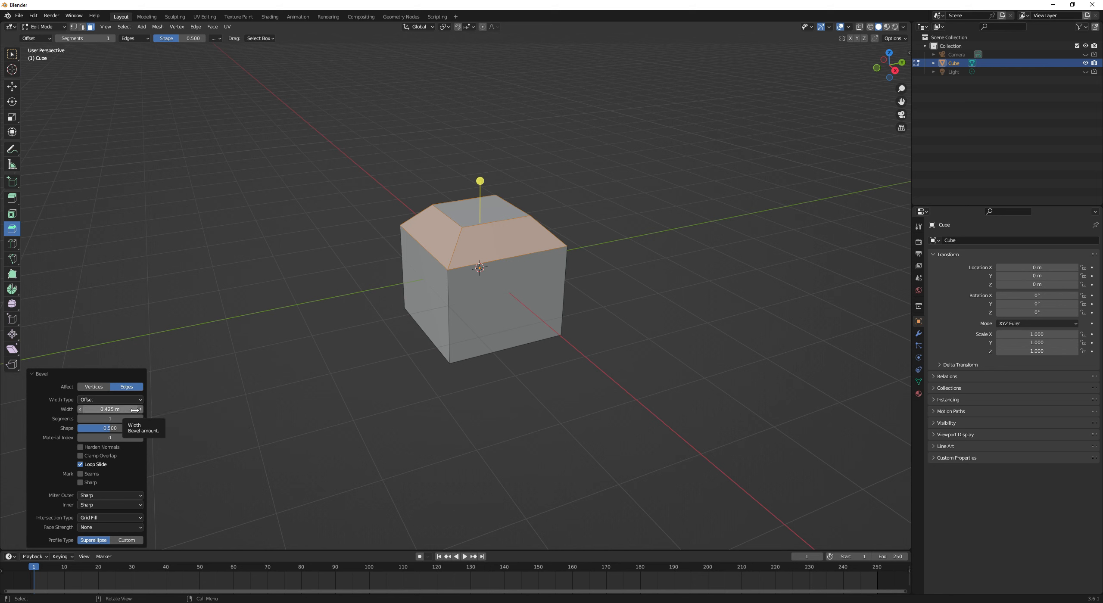
Try bevel widths of 0.3 m and 0.2 m on the top face, and set the width to 0.6 m
{"action": "left_click", "coordinate": [134, 410]}
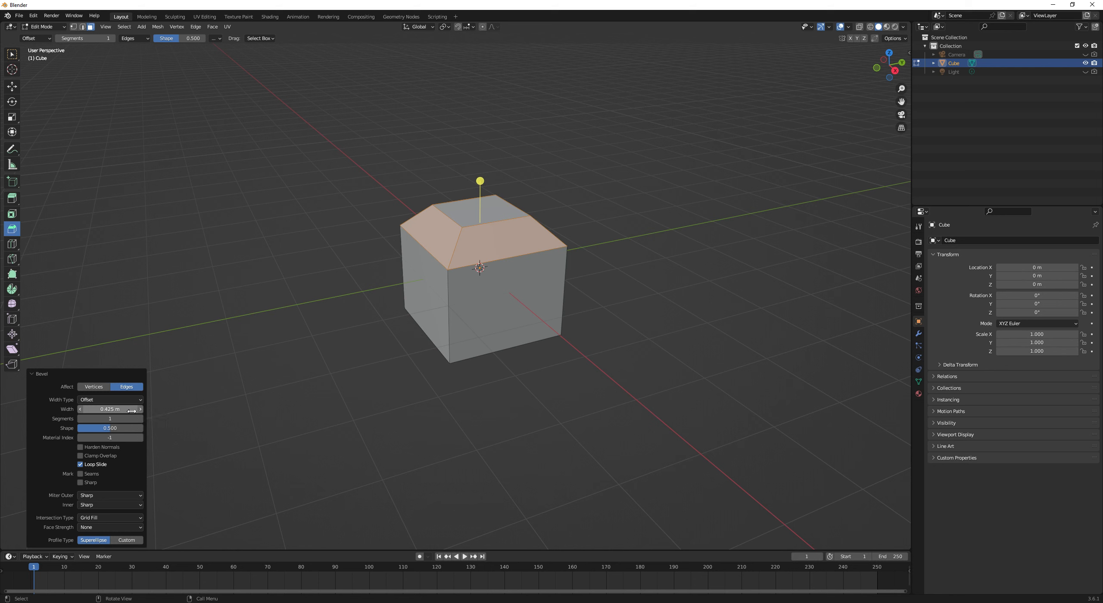
{"action": "type", "text": "0.3"}
{"action": "key", "text": "Return"}
{"action": "left_click", "coordinate": [129, 410]}
{"action": "type", "text": "0.2"}
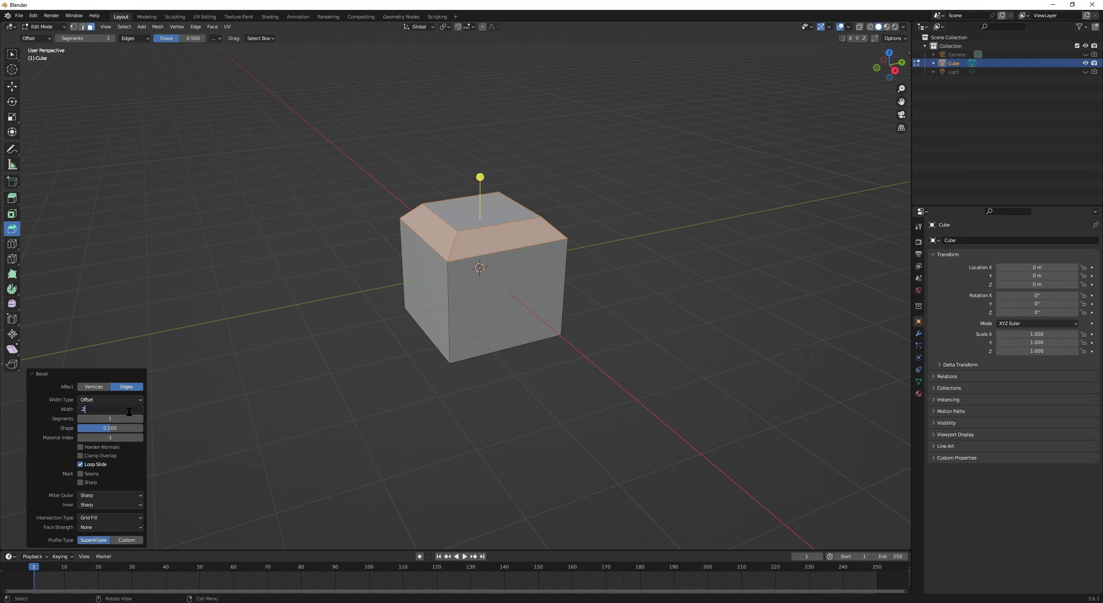
{"action": "key", "text": "Return"}
{"action": "left_click", "coordinate": [129, 411]}
{"action": "type", "text": "0.6"}
{"action": "key", "text": "Return"}
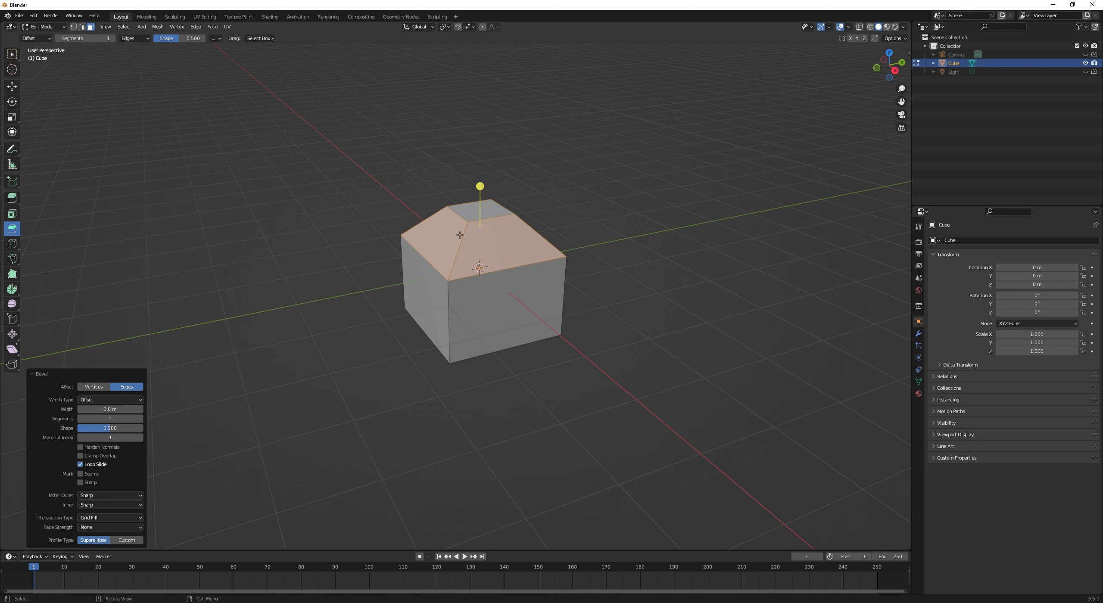
Raise the bevel's segment count to 8 to round off the cube's top
{"action": "left_click", "coordinate": [140, 419]}
{"action": "left_click", "coordinate": [140, 419]}
{"action": "left_click", "coordinate": [140, 419]}
{"action": "left_click", "coordinate": [141, 419]}
{"action": "left_click", "coordinate": [141, 418]}
{"action": "left_click", "coordinate": [141, 418]}
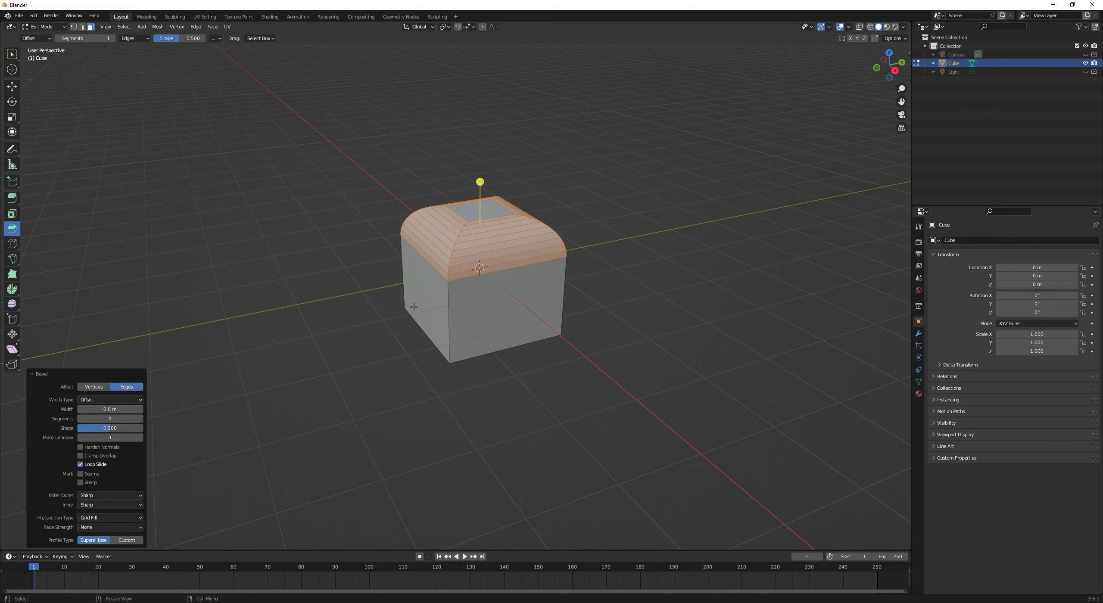
Undo the bevel and bevel the top face again to a width of about 0.578 m with 8 segments
{"action": "middle_click_drag", "start_coordinate": [413, 329], "coordinate": [479, 169]}
{"action": "key", "text": "ctrl+z"}
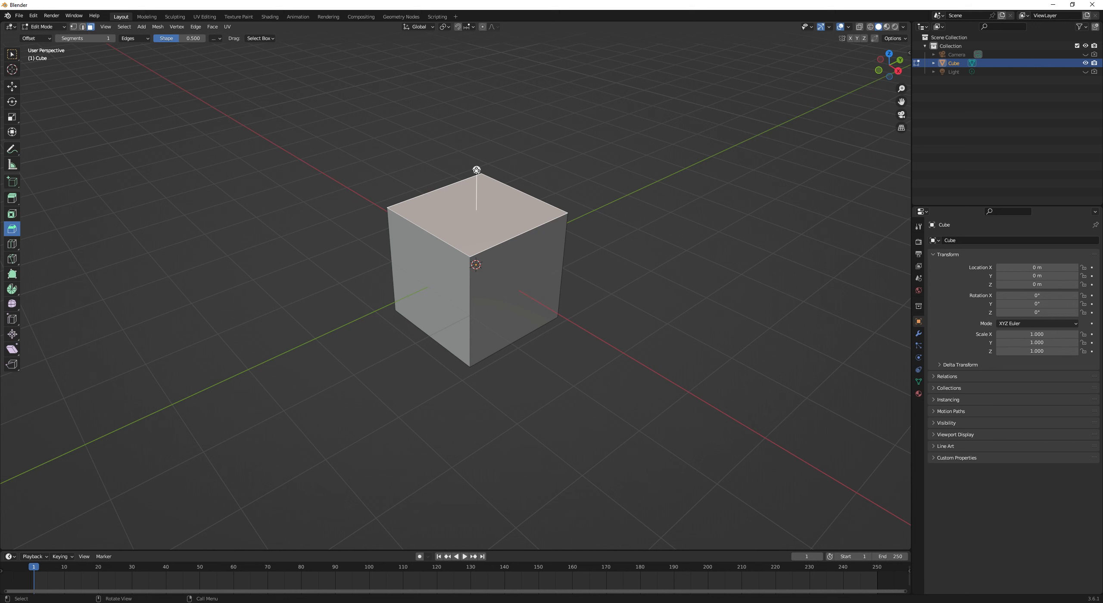
{"action": "left_click_drag", "start_coordinate": [478, 170], "coordinate": [479, 127]}
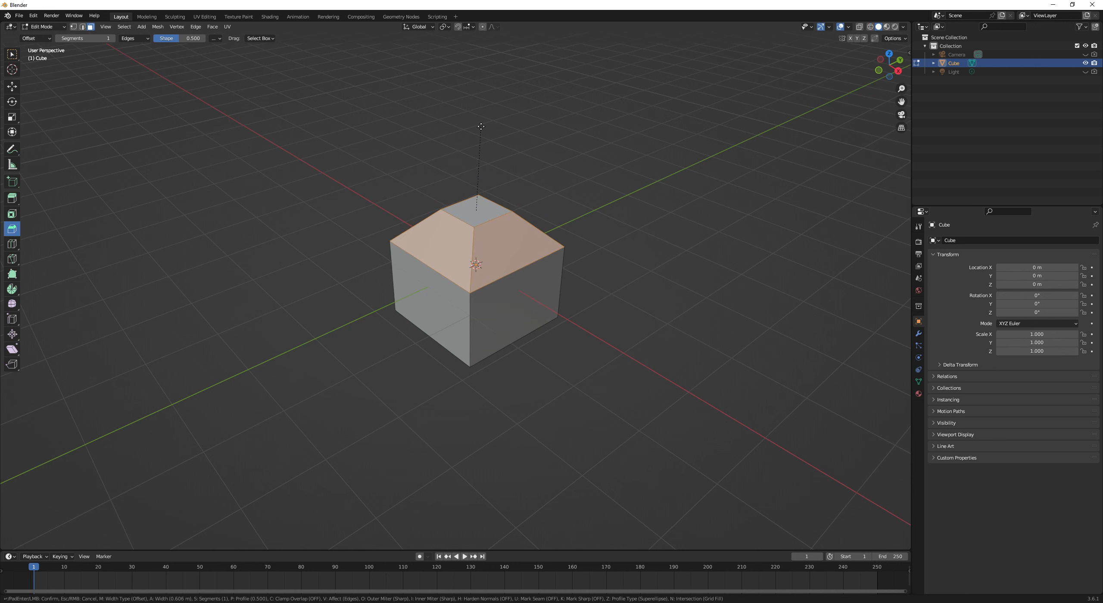
{"action": "scroll", "coordinate": [481, 126], "scroll_direction": "up", "scroll_amount": 3}
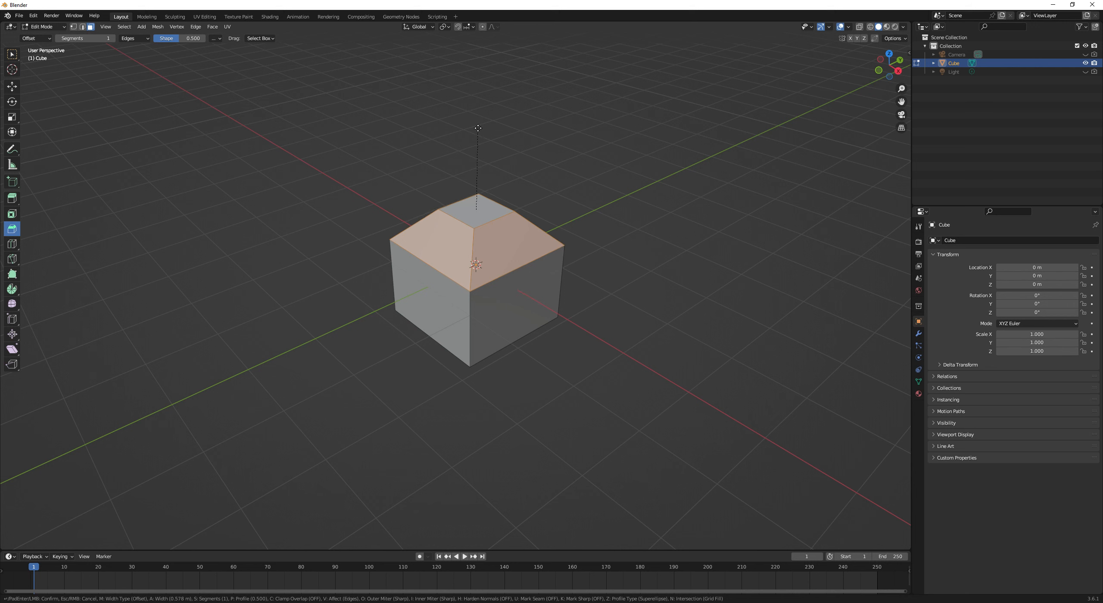
{"action": "scroll", "coordinate": [478, 128], "scroll_direction": "up", "scroll_amount": 2}
{"action": "scroll", "coordinate": [478, 128], "scroll_direction": "up", "scroll_amount": 2}
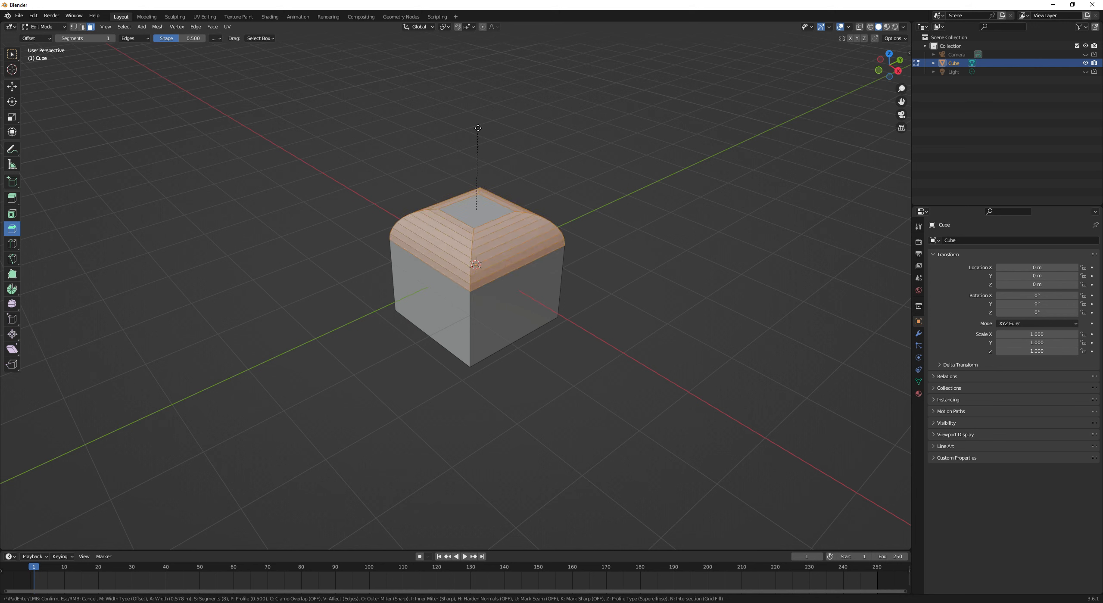
{"action": "left_click", "coordinate": [478, 128]}
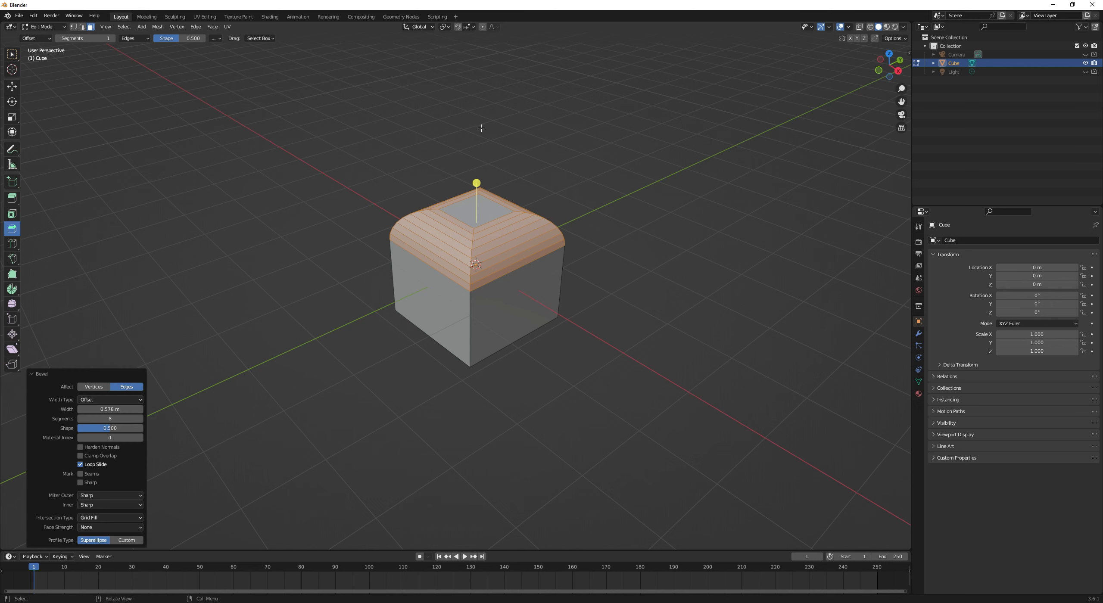
Try bevel shape values of 0.1 and 0.8, comparing the profile in the front view
{"action": "key", "text": "KP_1"}
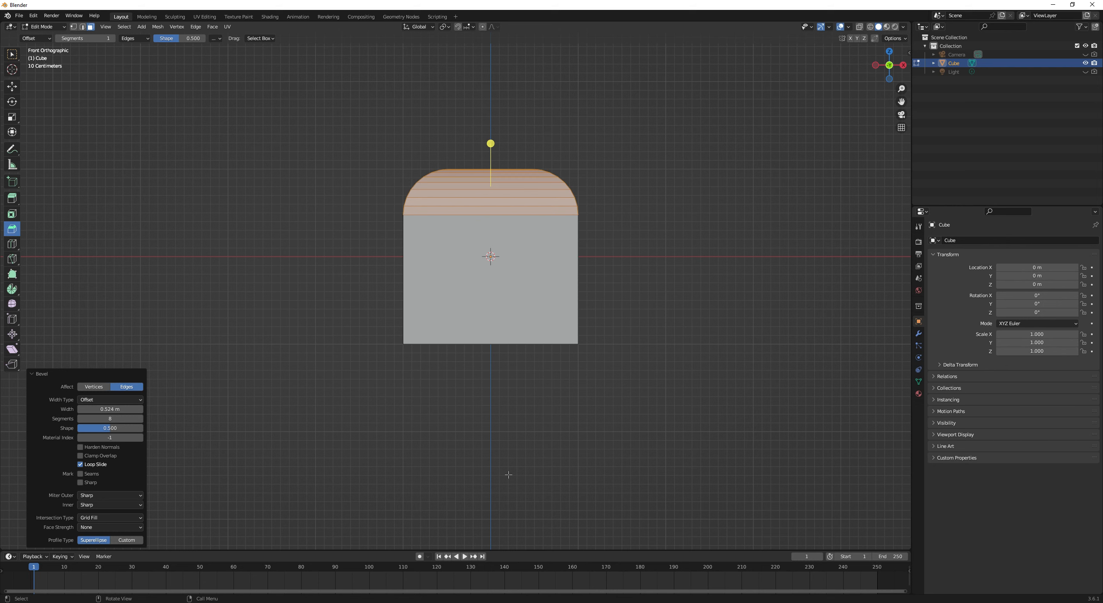
{"action": "left_click", "coordinate": [133, 428]}
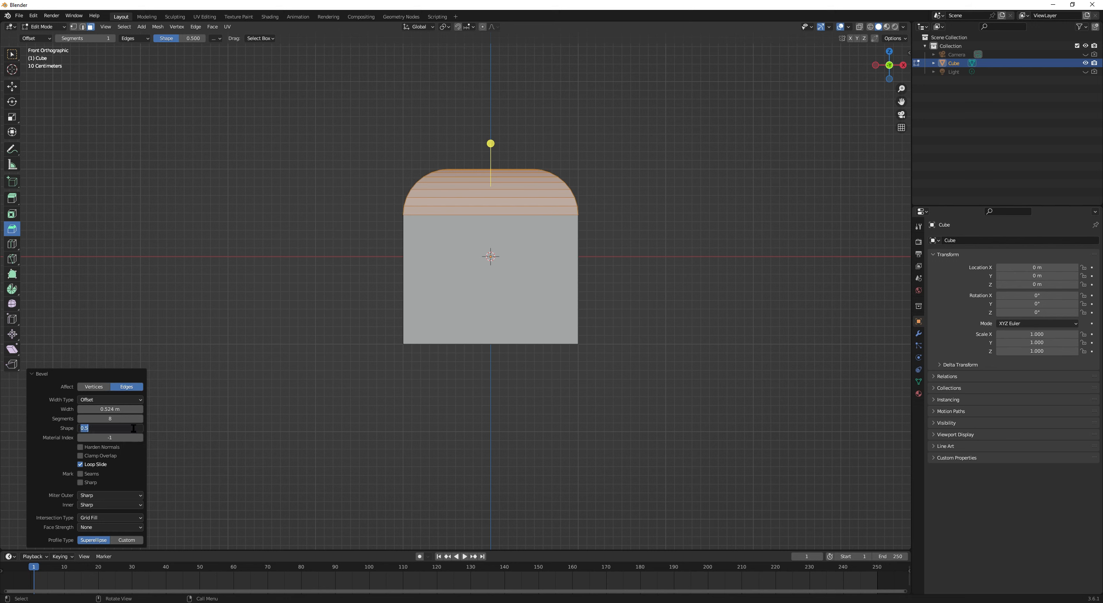
{"action": "type", "text": "0.1"}
{"action": "key", "text": "Return"}
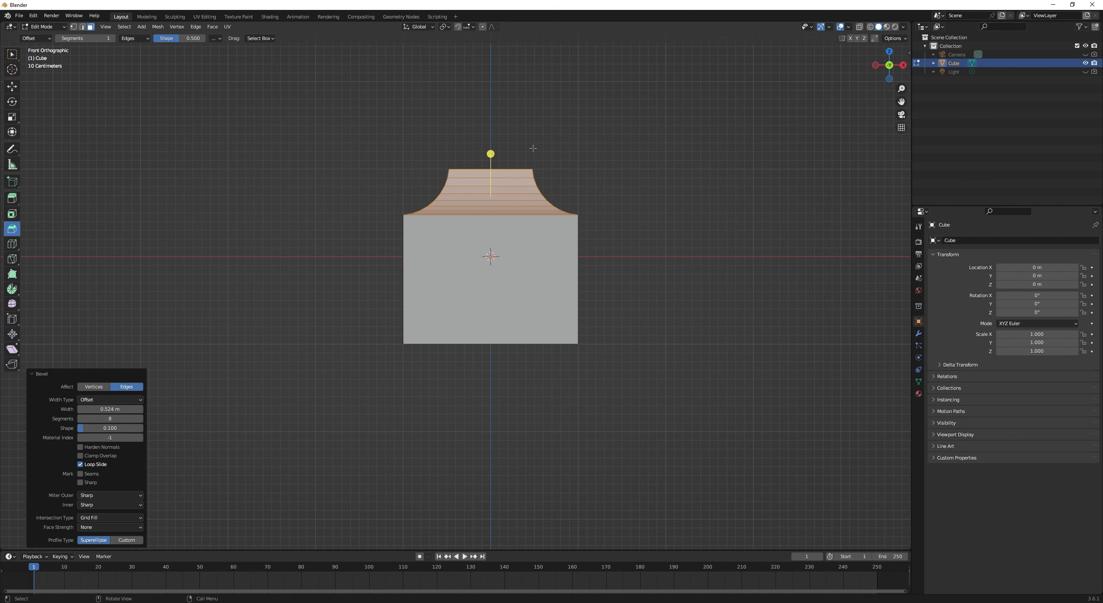
{"action": "left_click", "coordinate": [124, 428]}
{"action": "type", "text": "0.8"}
{"action": "key", "text": "Return"}
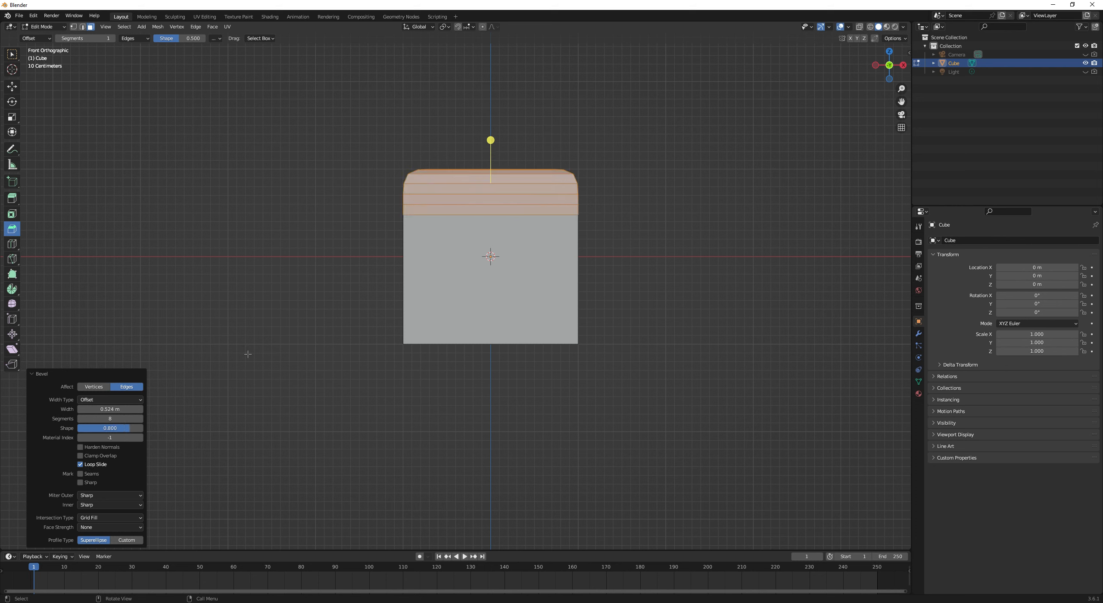
Try a bevel shape value of 1 and set the shape to 0
{"action": "left_click", "coordinate": [125, 427]}
{"action": "type", "text": "1"}
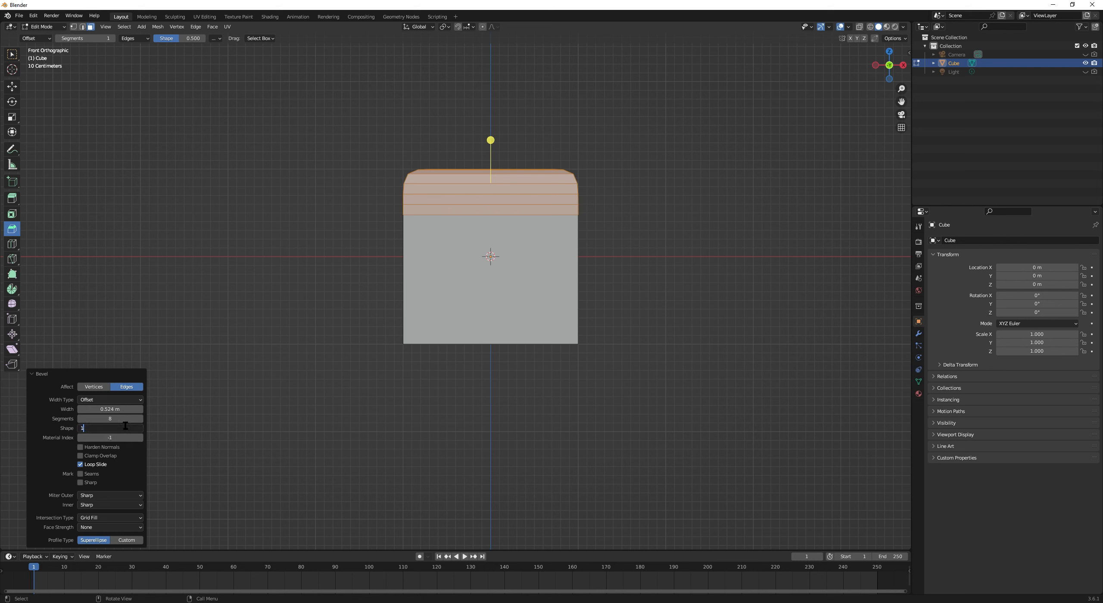
{"action": "key", "text": "Return"}
{"action": "left_click", "coordinate": [129, 428]}
{"action": "type", "text": "0"}
{"action": "middle_click_drag", "start_coordinate": [495, 251], "coordinate": [485, 293]}
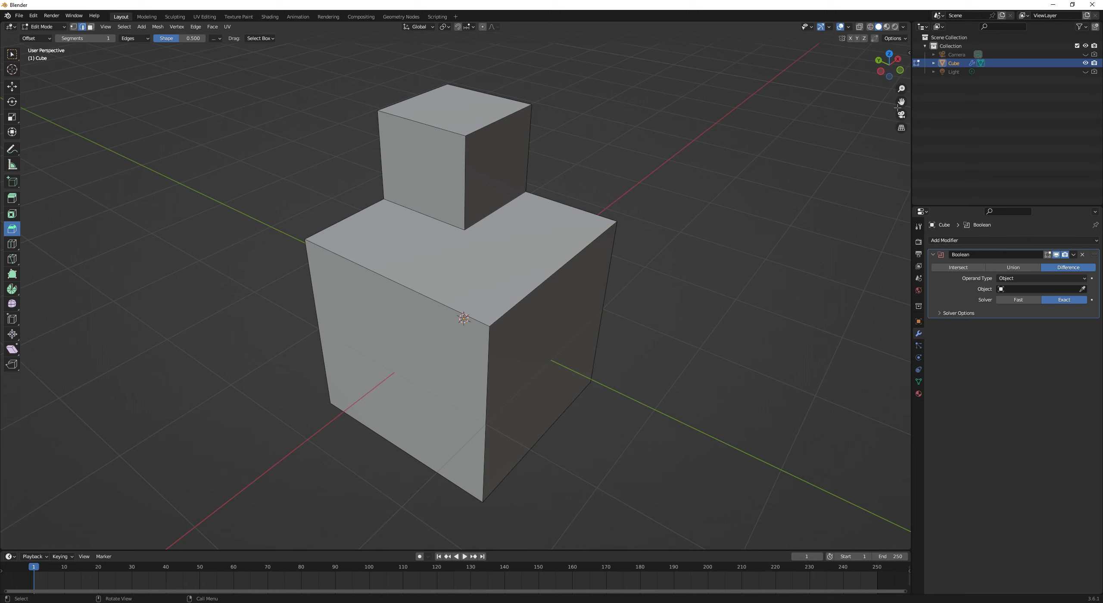
Bevel the smaller block's front vertical edge and its two adjoining base edges together, about 0.0911 m wide with 2 segments
{"action": "left_click", "coordinate": [472, 146]}
{"action": "left_click", "coordinate": [448, 223], "text": "shift"}
{"action": "left_click", "coordinate": [483, 219], "text": "shift"}
{"action": "left_click_drag", "start_coordinate": [463, 167], "coordinate": [468, 155]}
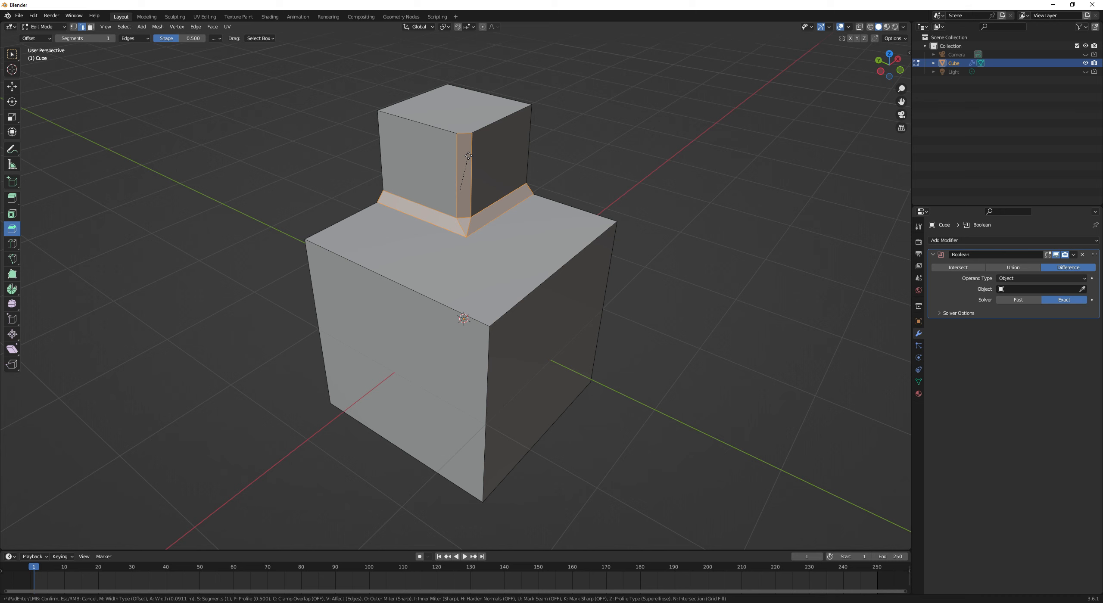
{"action": "scroll", "coordinate": [468, 155], "scroll_direction": "up", "scroll_amount": 1}
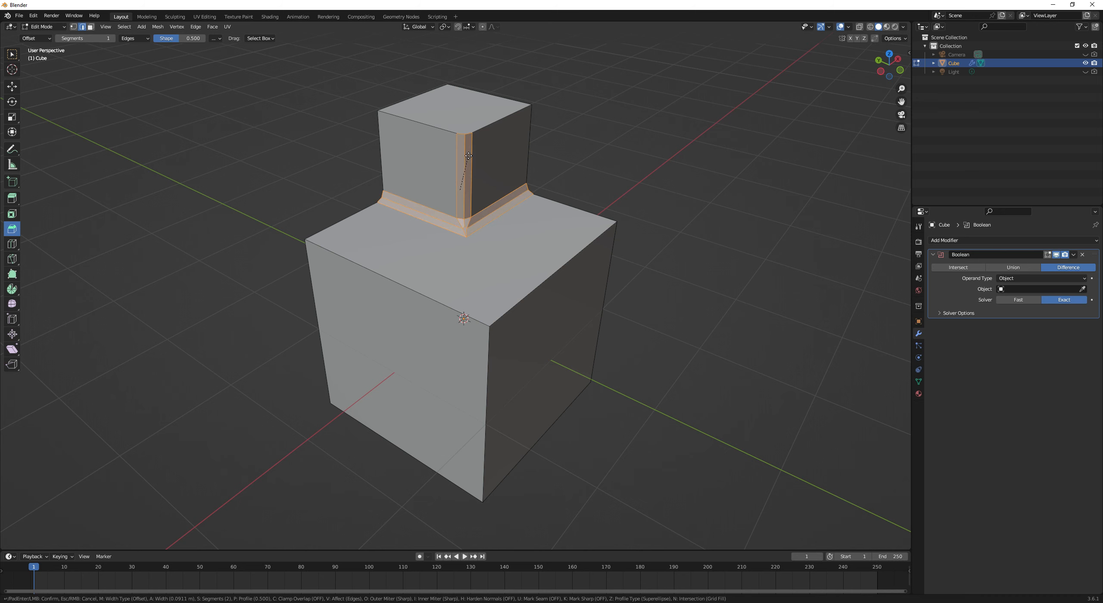
{"action": "left_click_drag", "start_coordinate": [468, 156], "coordinate": [468, 157]}
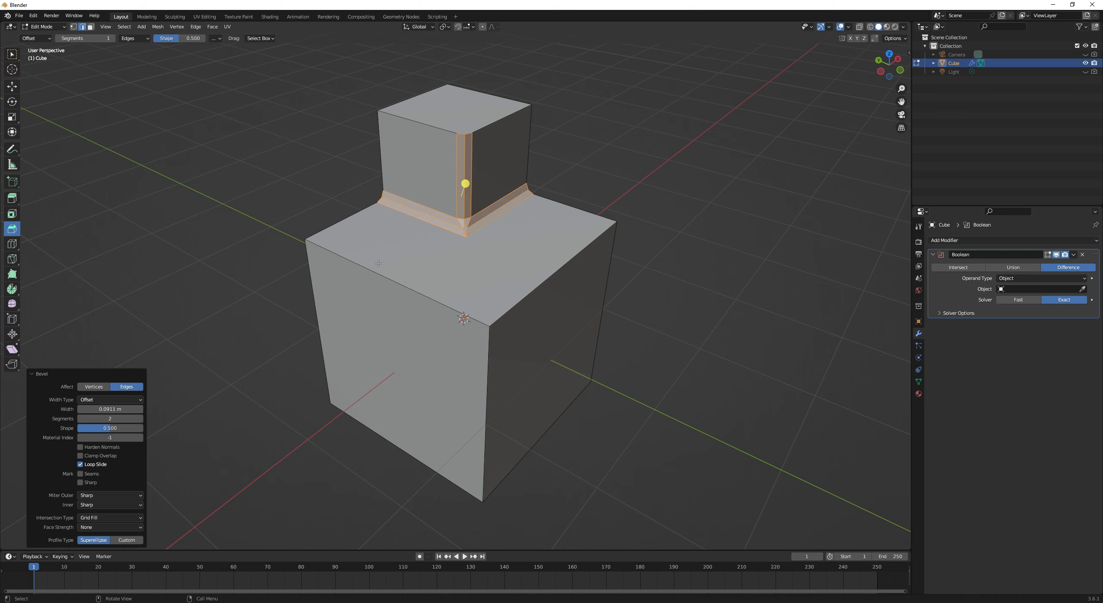
Try the Patch and Arc outer miters on the beveled corner and return the outer miter to Sharp
{"action": "scroll", "coordinate": [468, 158], "scroll_direction": "up", "scroll_amount": 3}
{"action": "left_click_drag", "start_coordinate": [901, 101], "coordinate": [913, 273]}
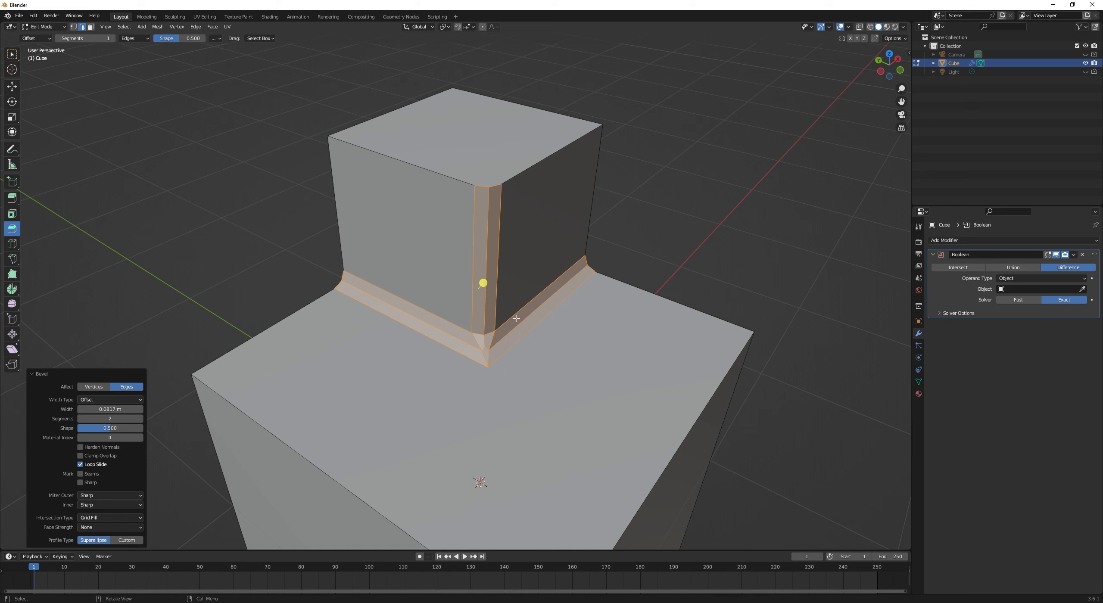
{"action": "left_click", "coordinate": [120, 499]}
{"action": "left_click", "coordinate": [113, 515]}
{"action": "left_click", "coordinate": [113, 496]}
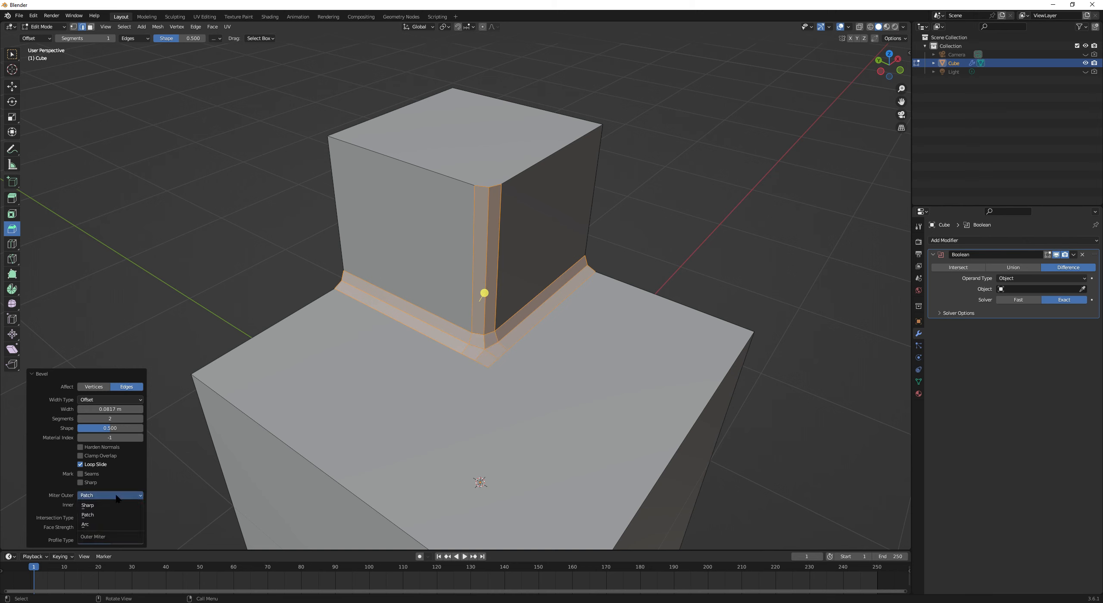
{"action": "left_click", "coordinate": [113, 524]}
{"action": "left_click", "coordinate": [114, 498]}
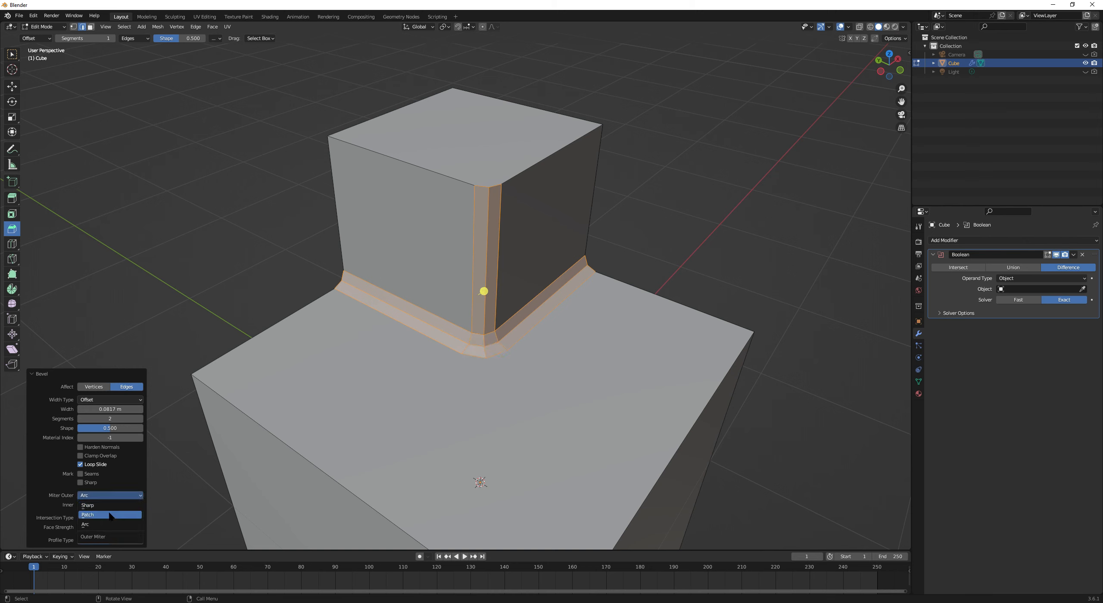
{"action": "left_click", "coordinate": [122, 505]}
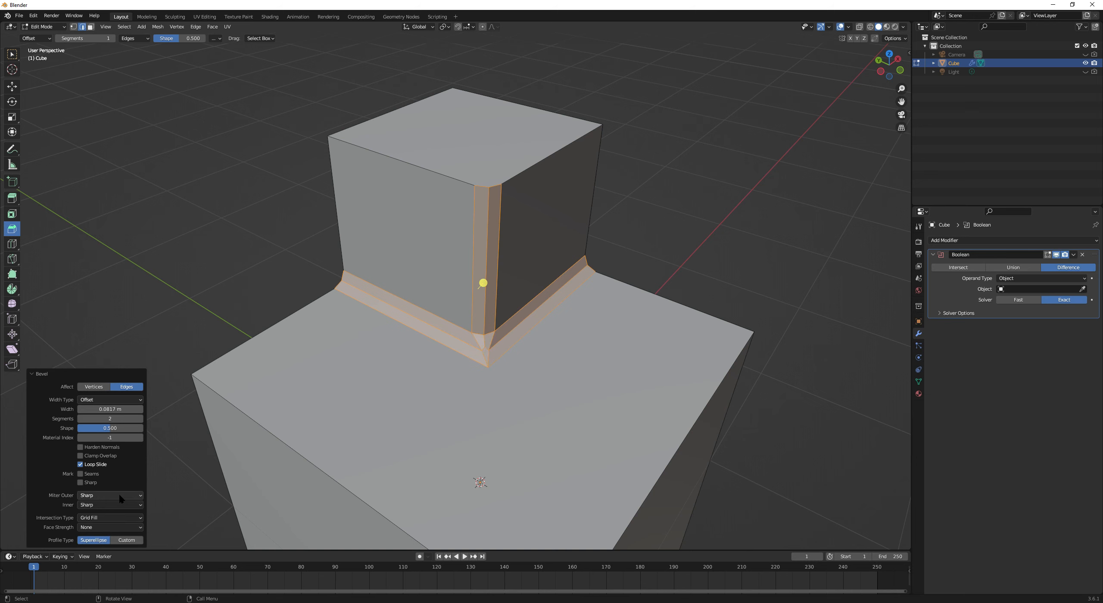
Try the Patch outer miter once more and set the outer miter to Arc
{"action": "left_click", "coordinate": [117, 498]}
{"action": "left_click", "coordinate": [115, 515]}
{"action": "left_click", "coordinate": [122, 493]}
{"action": "left_click", "coordinate": [118, 524]}
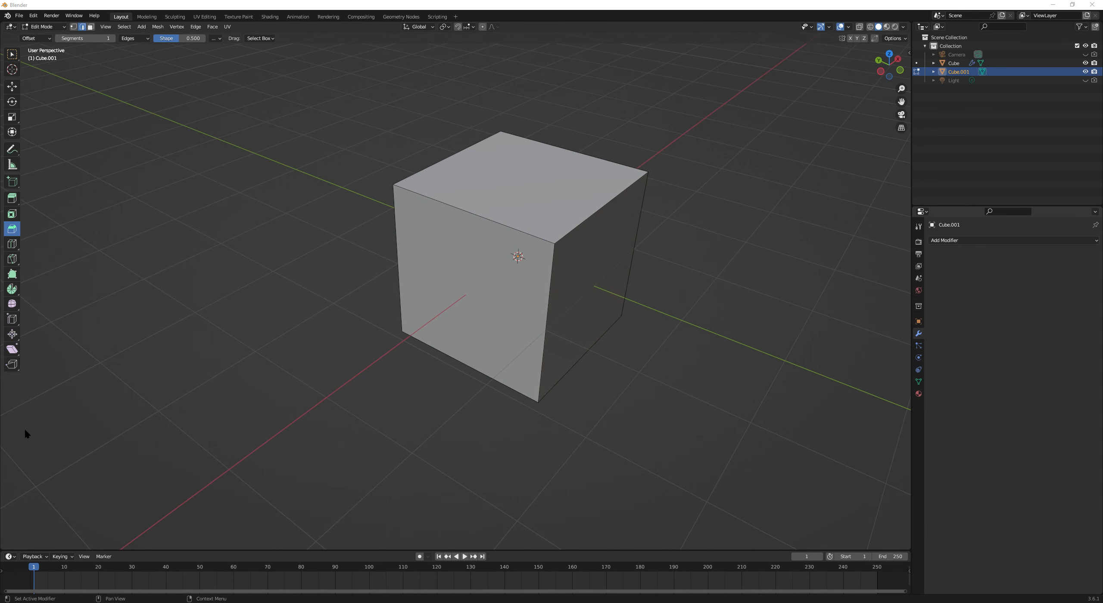
Bevel one upper edge of the new cube to a width of about 0.951 m with 6 segments
{"action": "left_click", "coordinate": [585, 219]}
{"action": "left_click_drag", "start_coordinate": [639, 184], "coordinate": [715, 174]}
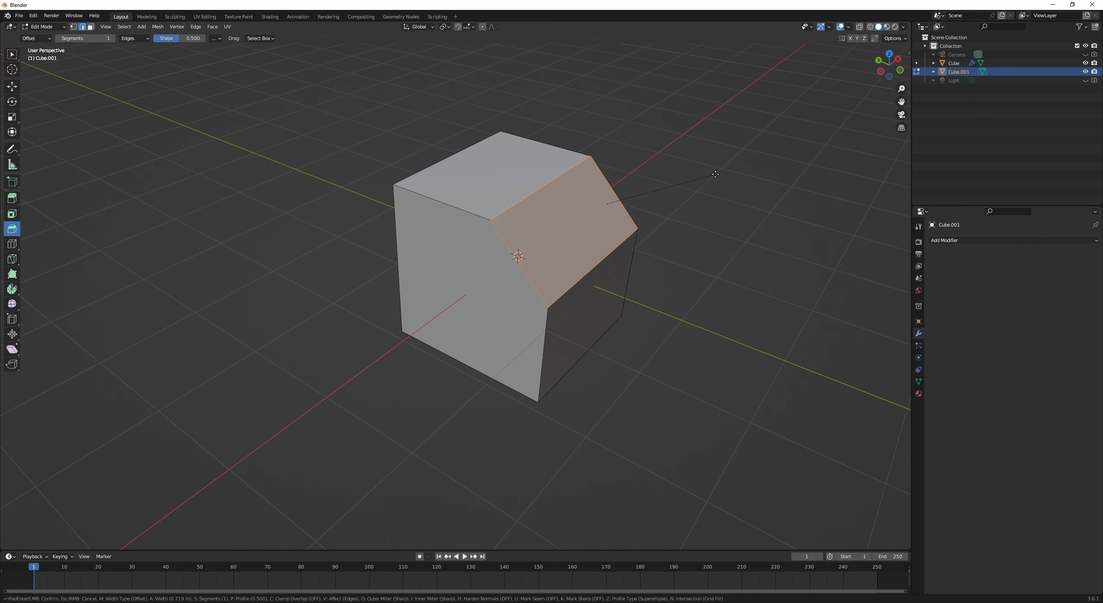
{"action": "scroll", "coordinate": [715, 174], "scroll_direction": "up", "scroll_amount": 2}
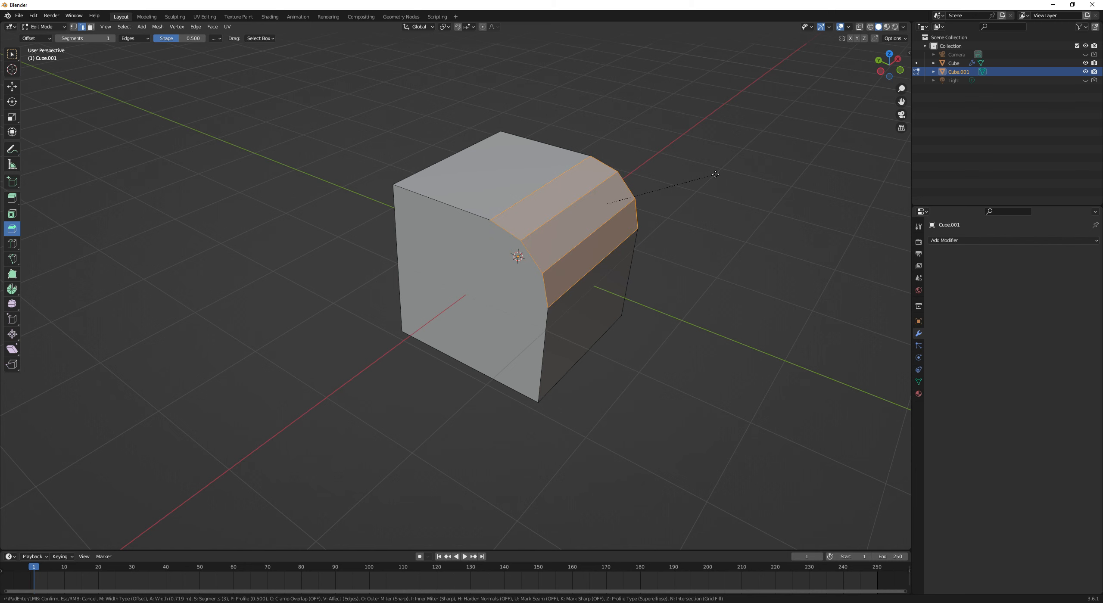
{"action": "scroll", "coordinate": [715, 174], "scroll_direction": "up", "scroll_amount": 2}
{"action": "scroll", "coordinate": [715, 174], "scroll_direction": "up", "scroll_amount": 1}
{"action": "left_click_drag", "start_coordinate": [715, 174], "coordinate": [735, 161]}
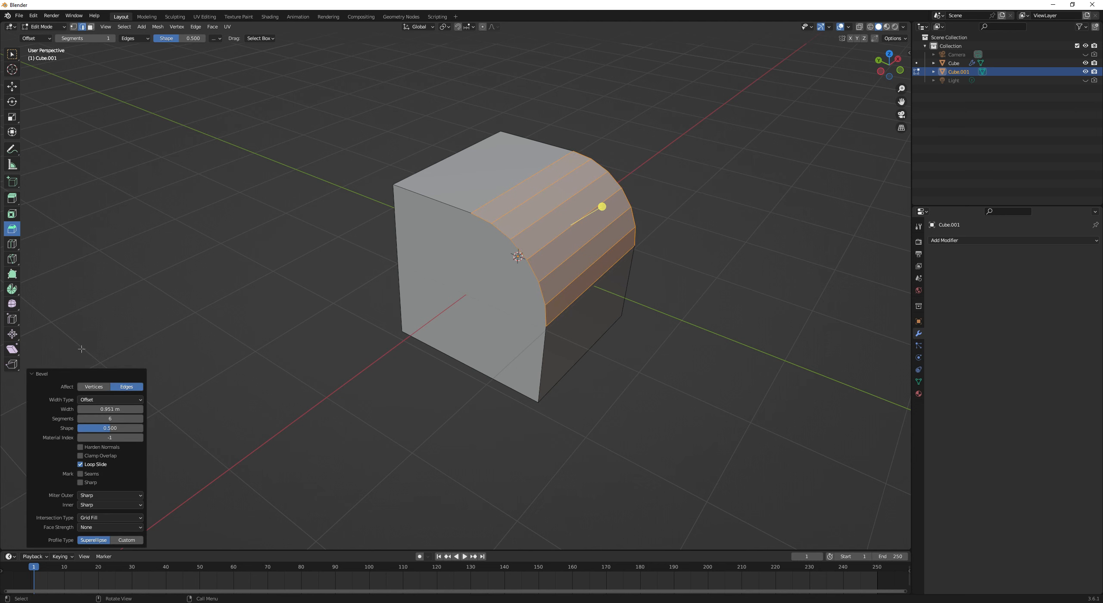
Switch the bevel to a custom profile and add three curve points, bending it into a stepped S-shape with a middle point near 0.383, 0.383
{"action": "left_click", "coordinate": [136, 542]}
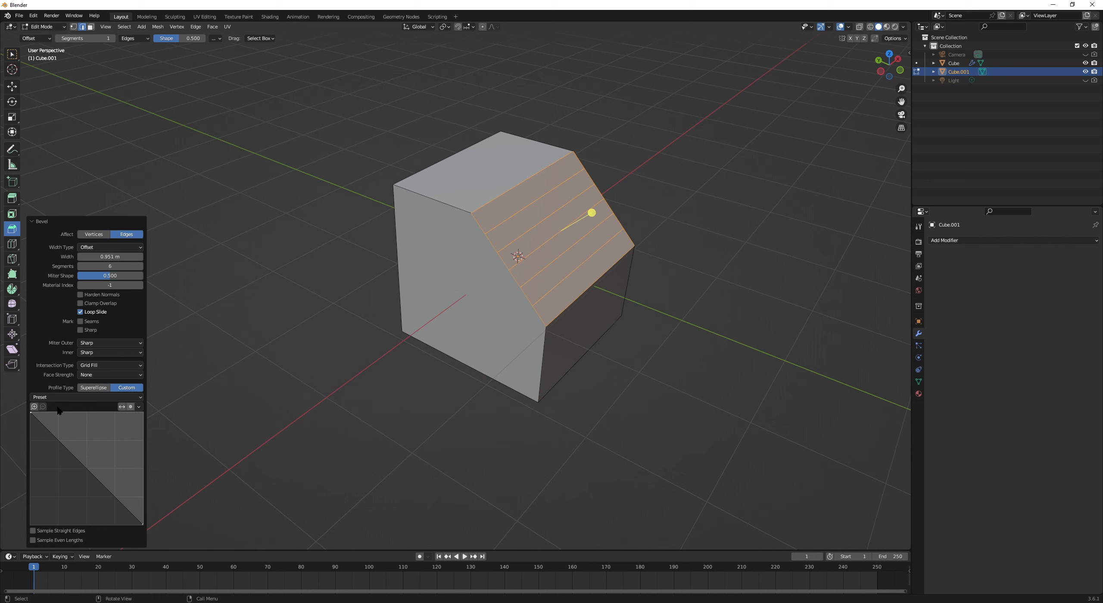
{"action": "left_click_drag", "start_coordinate": [51, 431], "coordinate": [66, 415]}
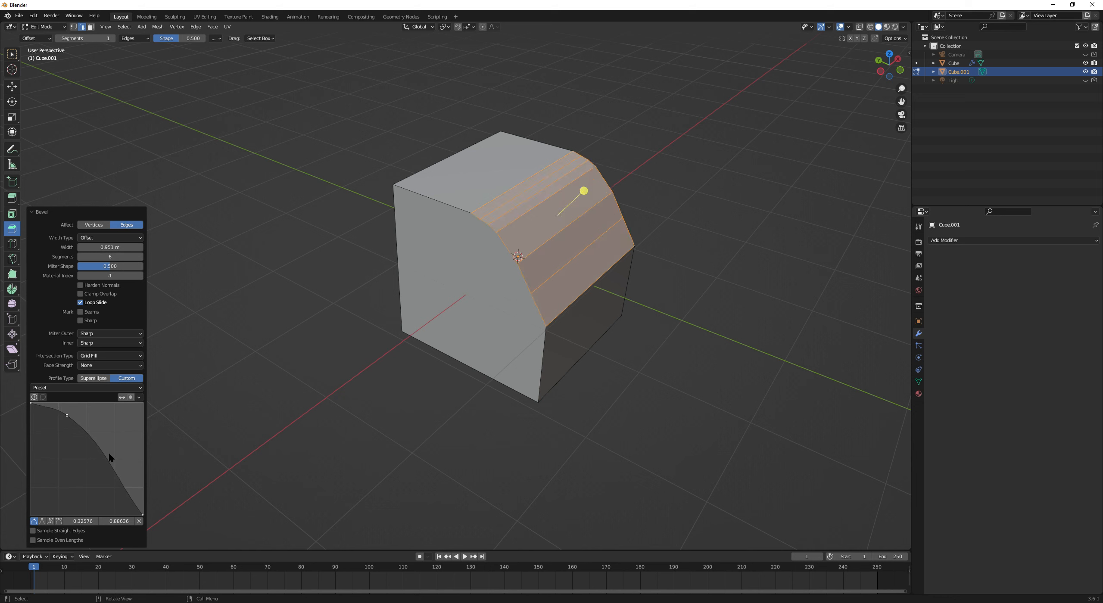
{"action": "left_click_drag", "start_coordinate": [116, 470], "coordinate": [78, 476]}
{"action": "left_click_drag", "start_coordinate": [123, 507], "coordinate": [74, 472]}
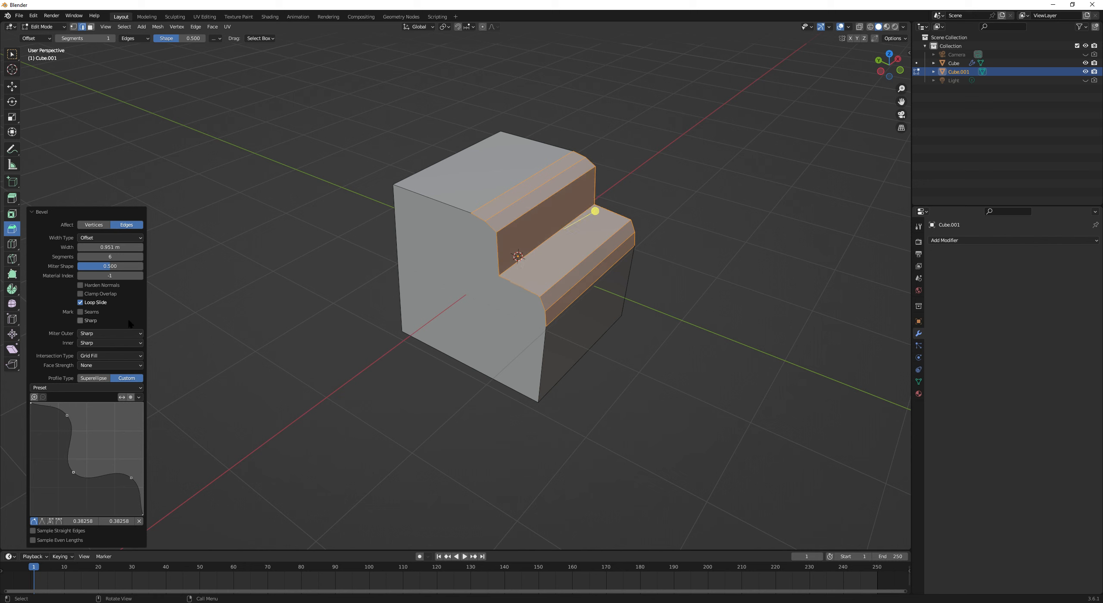
Set the bevel's segments to 10
{"action": "left_click", "coordinate": [140, 257]}
{"action": "left_click", "coordinate": [140, 257]}
{"action": "left_click", "coordinate": [140, 257]}
{"action": "left_click", "coordinate": [140, 257]}
Give the profile's middle point aligned handles, then reshape the curve with points near 0.383, 0.405; 0.258, 0.924; and 0.894, 0.273
{"action": "left_click", "coordinate": [59, 521]}
{"action": "left_click_drag", "start_coordinate": [90, 488], "coordinate": [109, 510]}
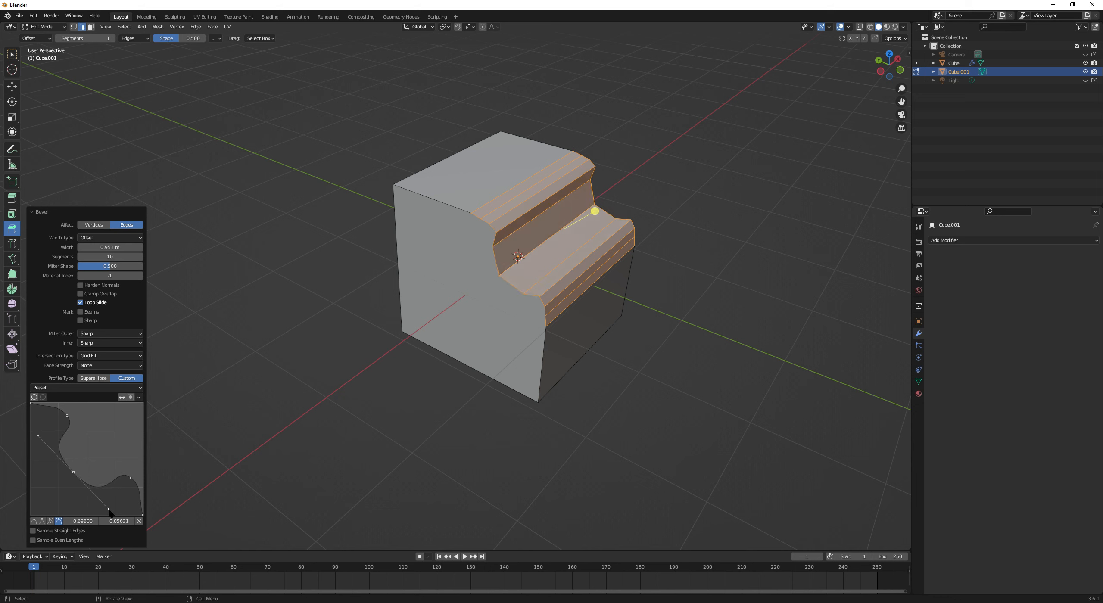
{"action": "left_click_drag", "start_coordinate": [73, 472], "coordinate": [73, 469]}
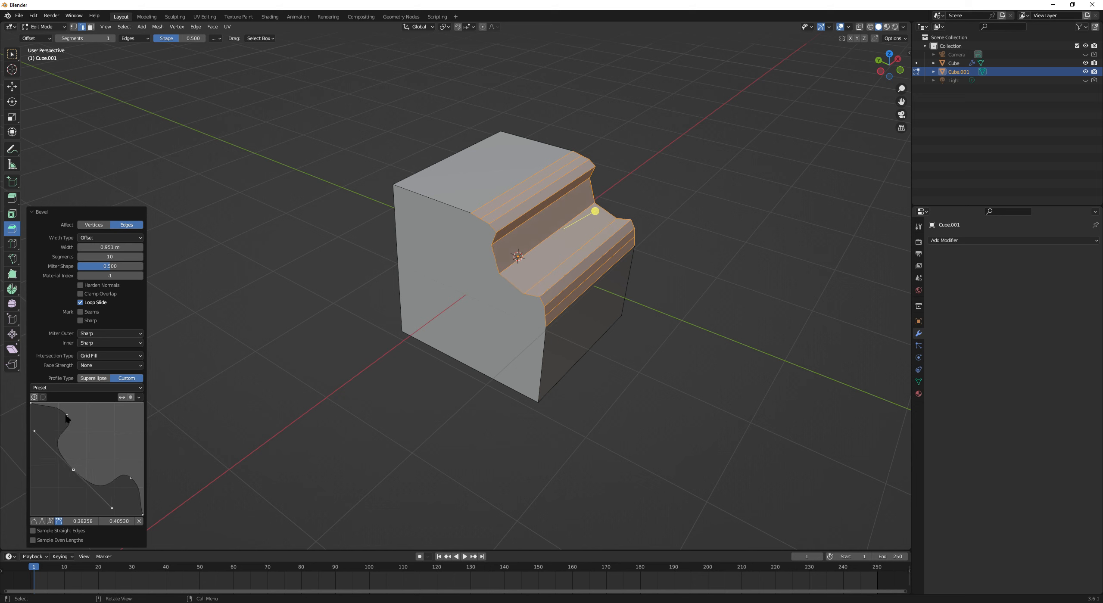
{"action": "left_click_drag", "start_coordinate": [67, 416], "coordinate": [59, 411]}
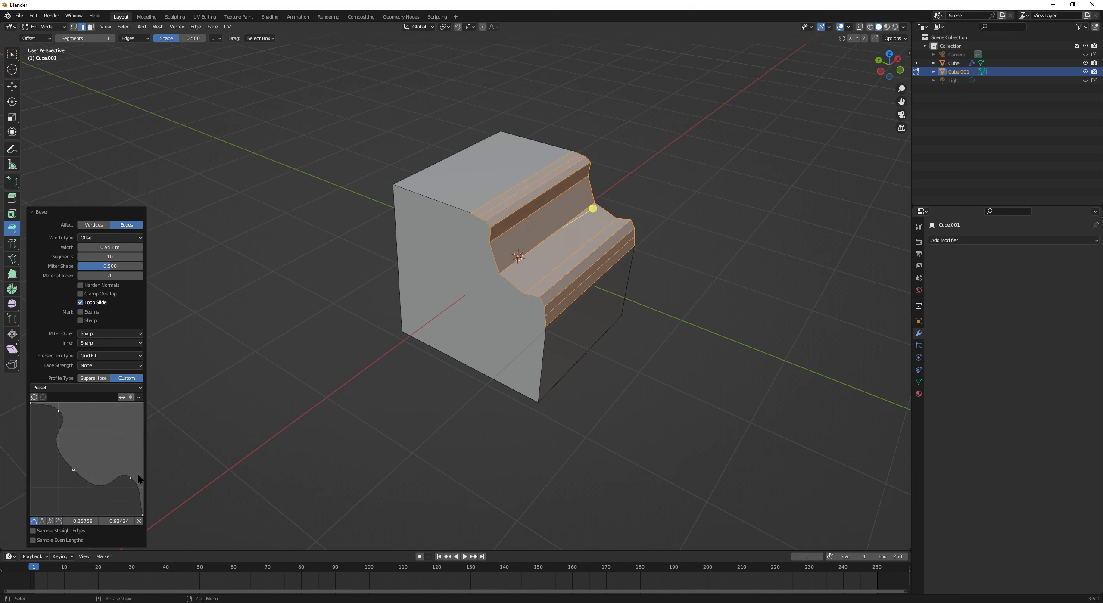
{"action": "left_click_drag", "start_coordinate": [131, 478], "coordinate": [131, 485]}
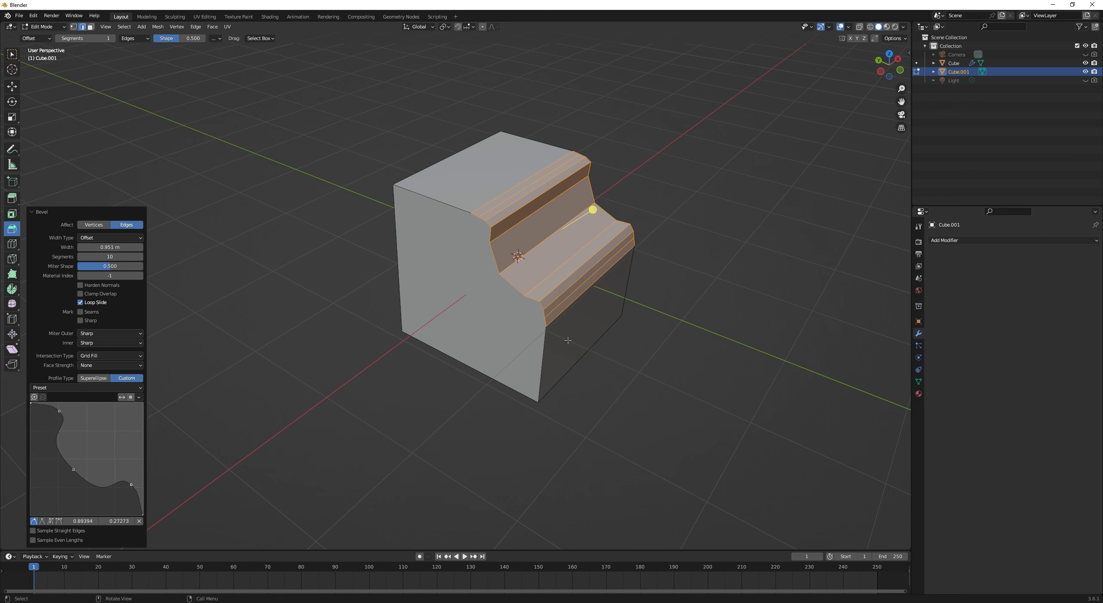
{"action": "middle_click_drag", "start_coordinate": [601, 322], "coordinate": [595, 195]}
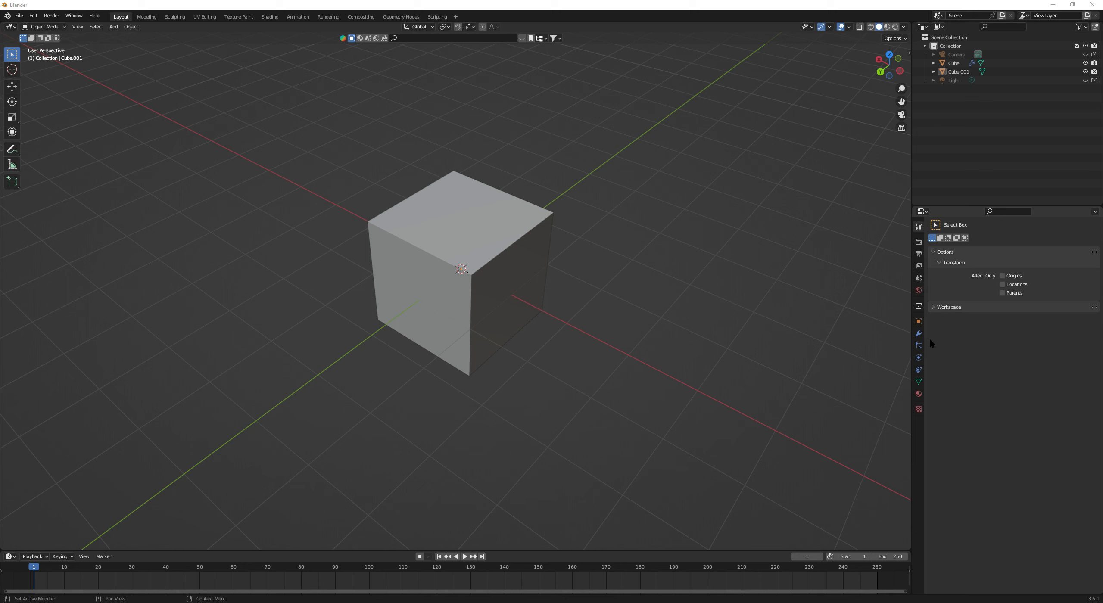
Add a Bevel modifier to the plain cube
{"action": "left_click", "coordinate": [918, 333]}
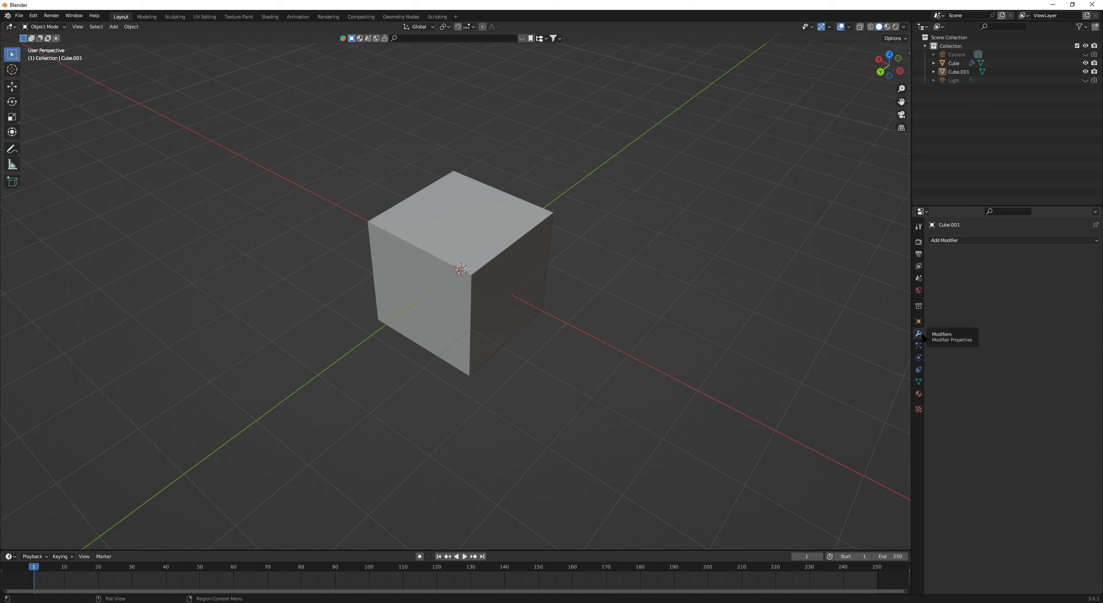
{"action": "left_click", "coordinate": [955, 240]}
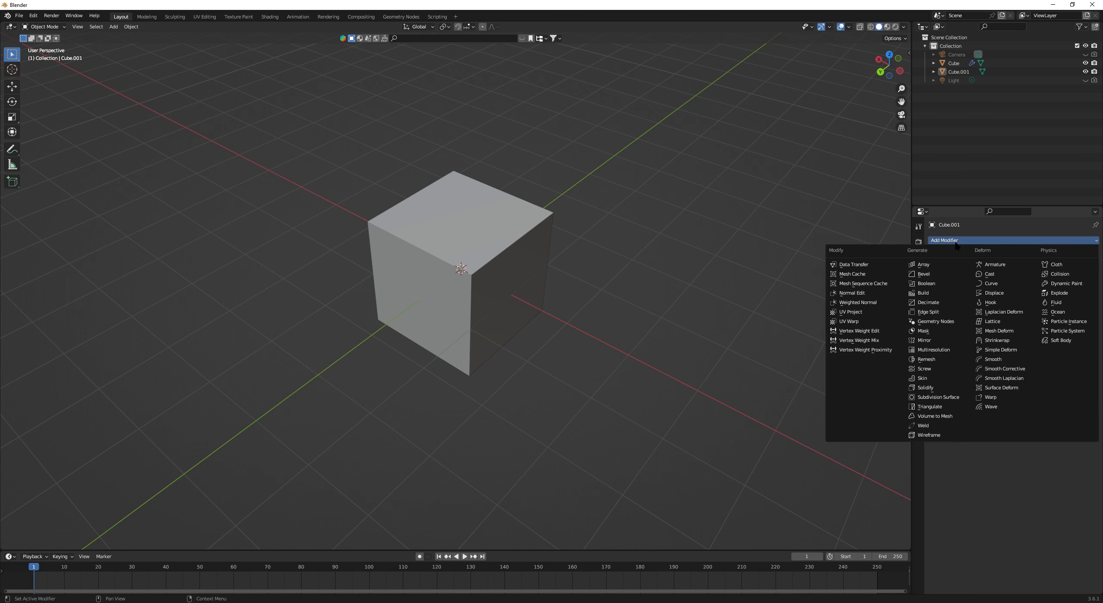
{"action": "left_click", "coordinate": [926, 278]}
{"action": "middle_click_drag", "start_coordinate": [498, 304], "coordinate": [568, 333]}
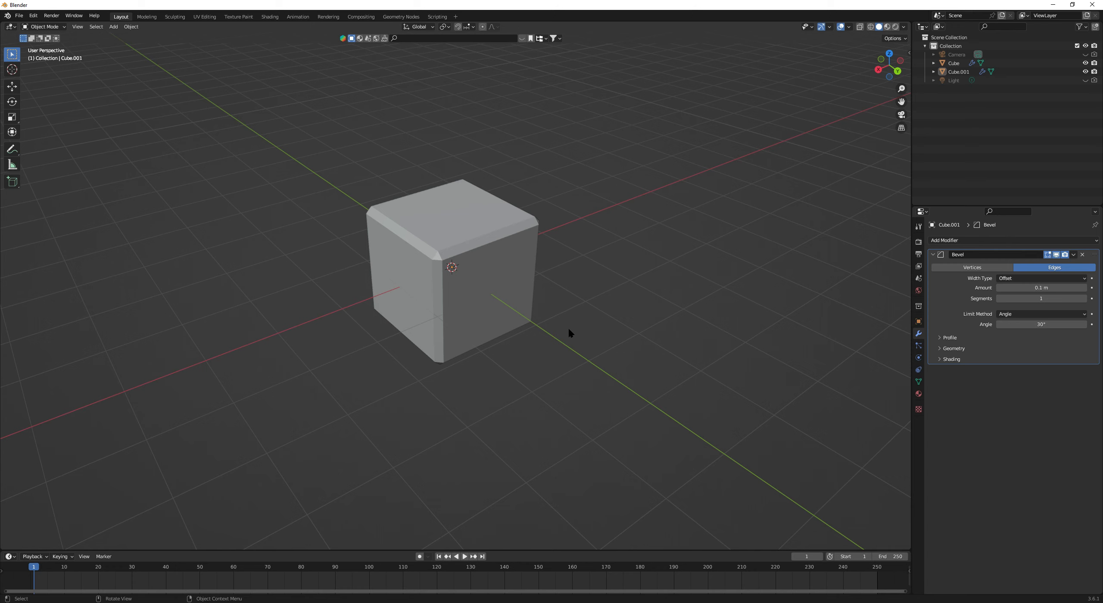